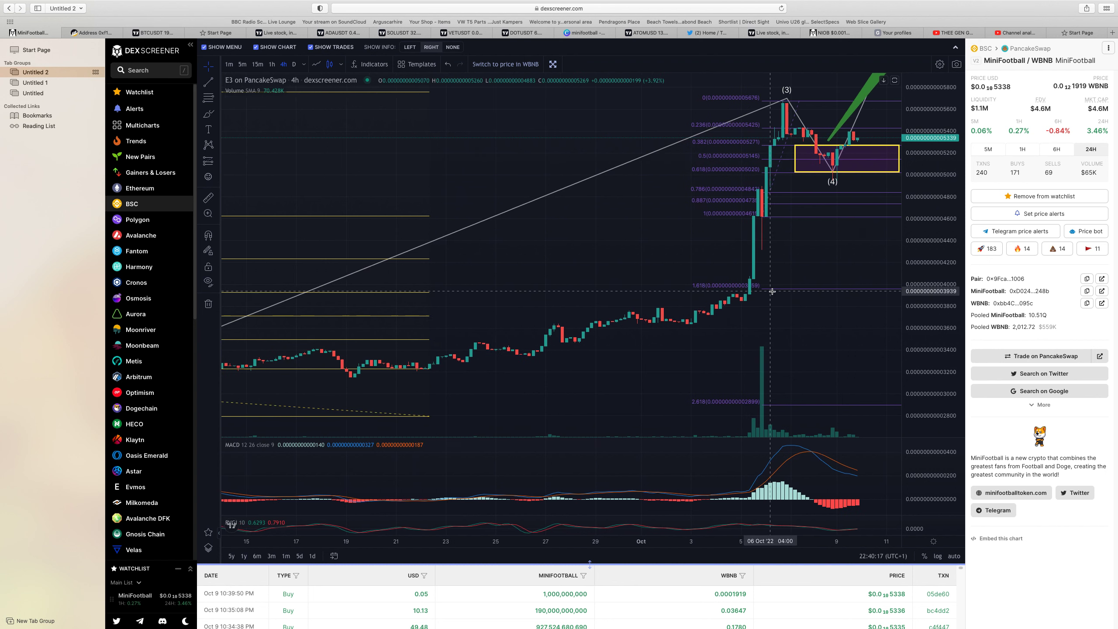
Zoom the chart out and pan toward the June low
{"action": "scroll", "coordinate": [749, 110], "scroll_direction": "up", "scroll_amount": 4}
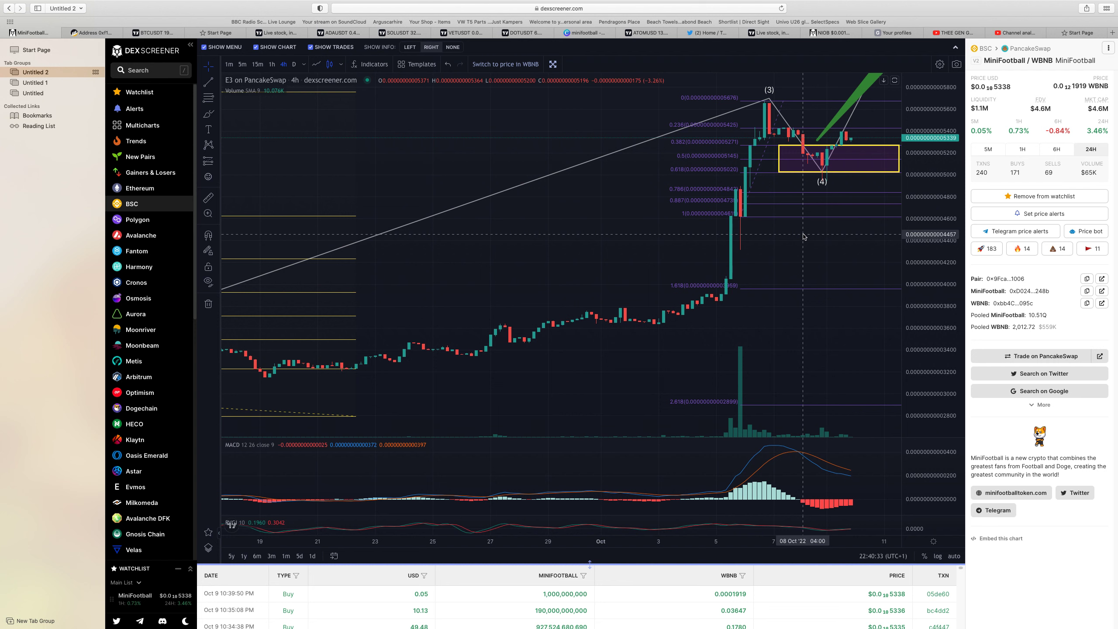
{"action": "scroll", "coordinate": [804, 237], "scroll_direction": "up", "scroll_amount": 5}
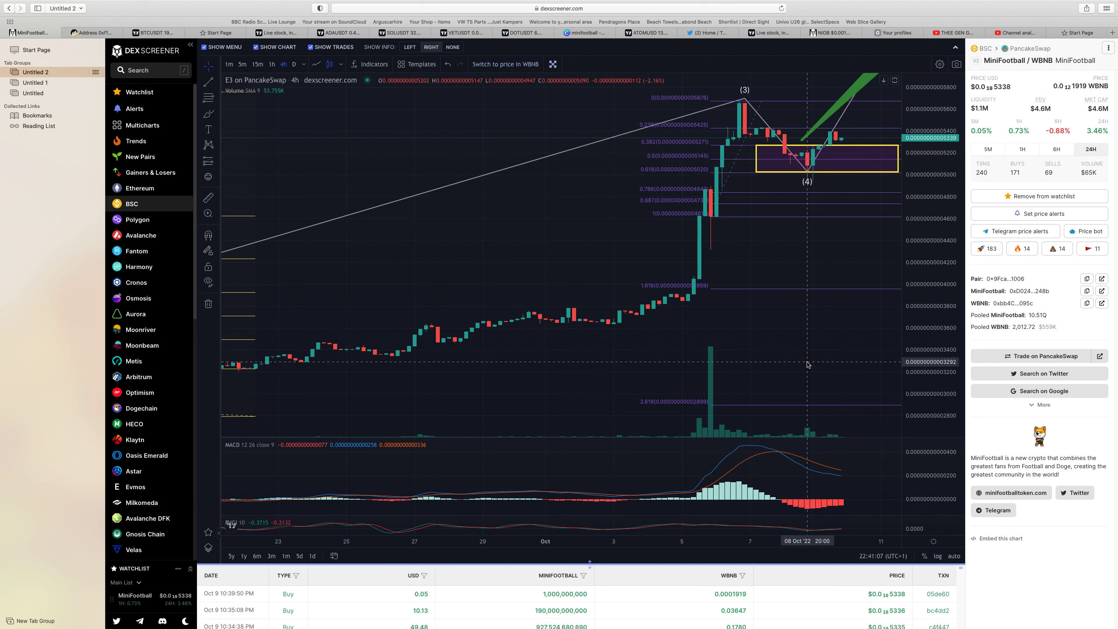
{"action": "scroll", "coordinate": [808, 365], "scroll_direction": "down", "scroll_amount": 2}
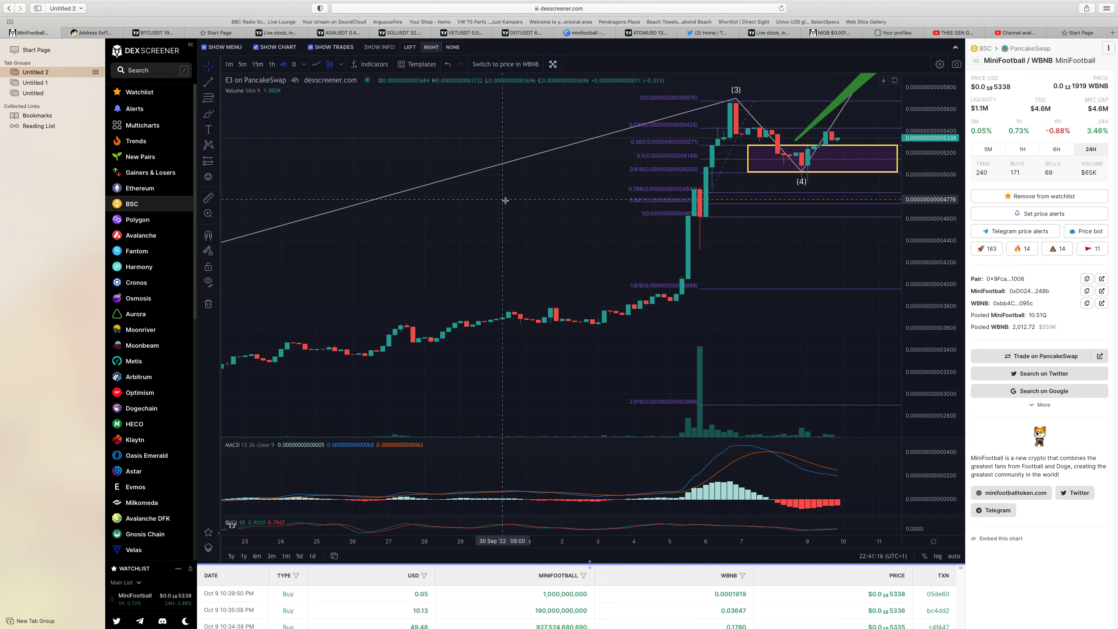
{"action": "scroll", "coordinate": [507, 203], "scroll_direction": "down", "scroll_amount": 2}
{"action": "scroll", "coordinate": [506, 203], "scroll_direction": "down", "scroll_amount": 5}
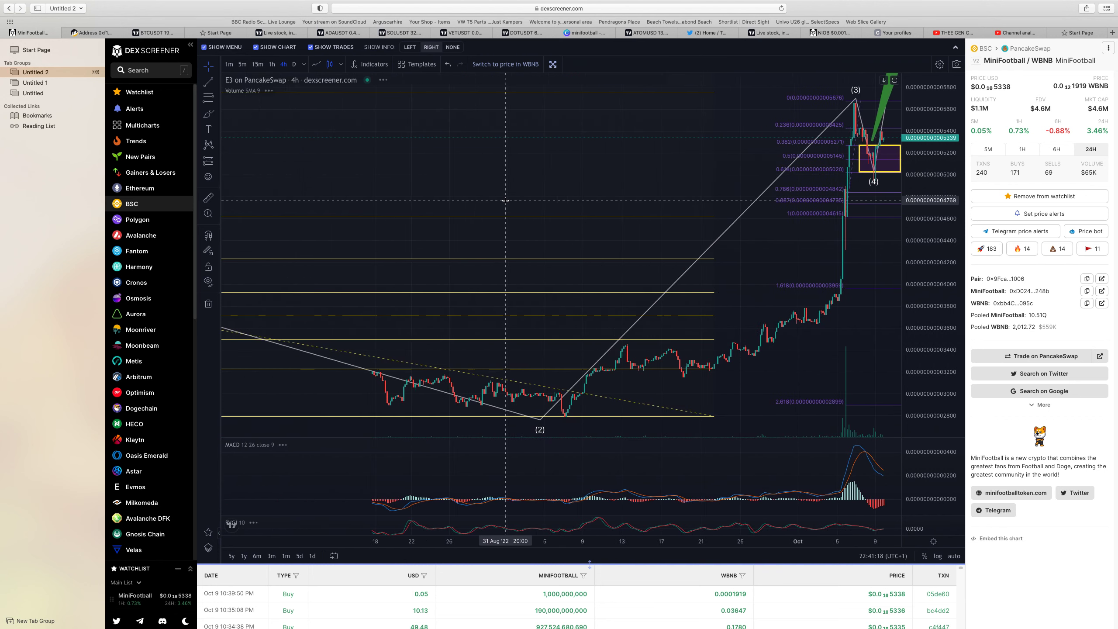
{"action": "scroll", "coordinate": [506, 201], "scroll_direction": "down", "scroll_amount": 5}
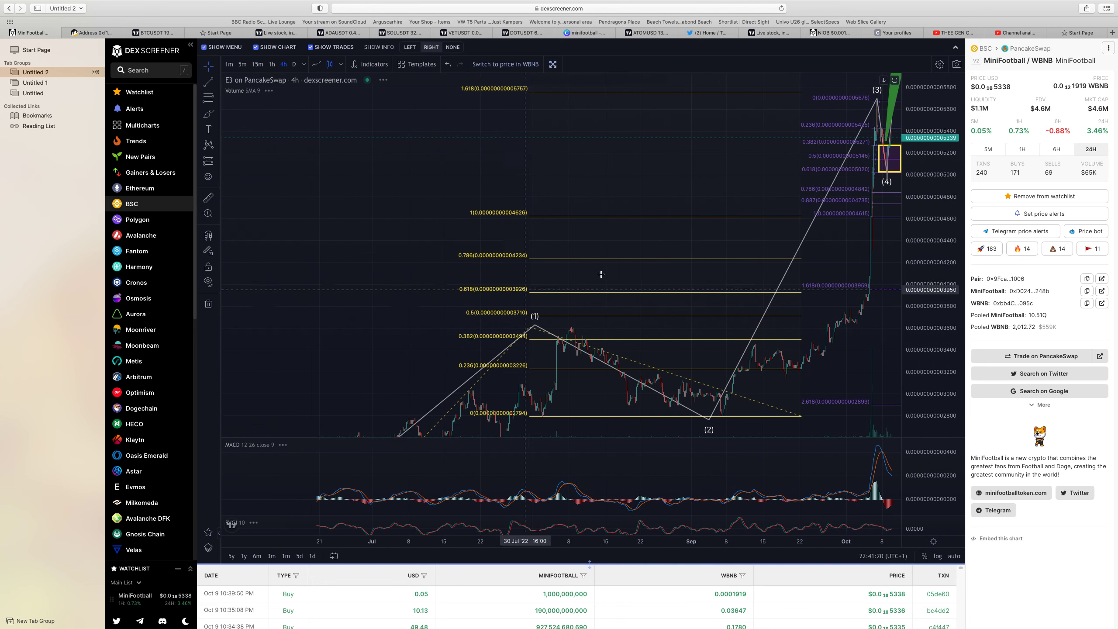
{"action": "left_click_drag", "start_coordinate": [792, 282], "coordinate": [854, 267]}
{"action": "scroll", "coordinate": [568, 409], "scroll_direction": "down", "scroll_amount": 5}
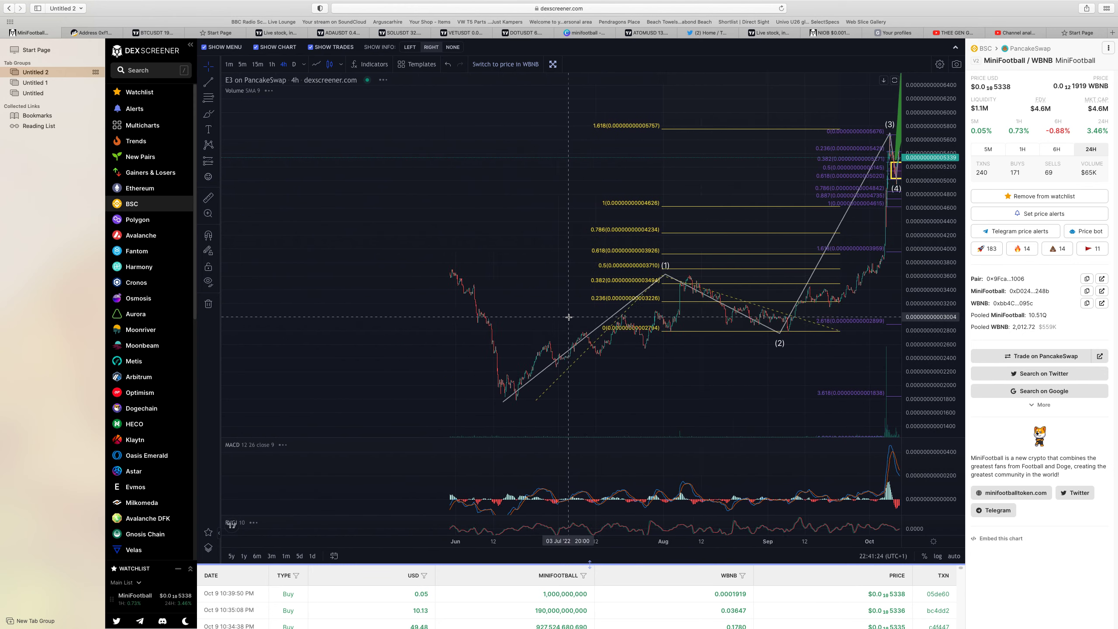
{"action": "scroll", "coordinate": [569, 410], "scroll_direction": "down", "scroll_amount": 4}
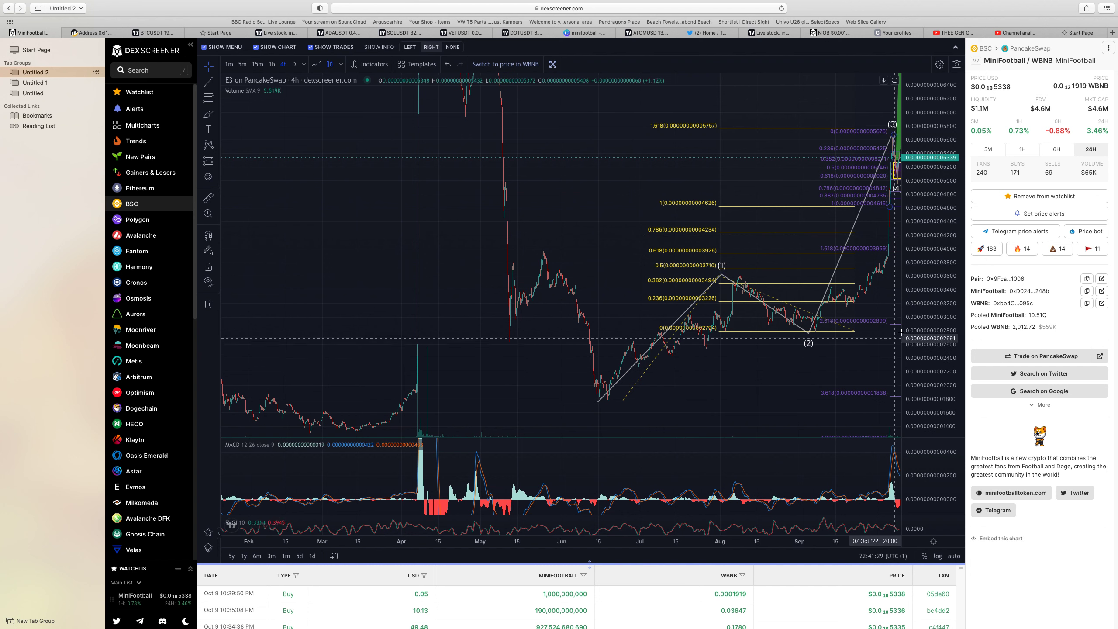
Pan to the wave projection and compress the price scale to fit the 2021–2022 history
{"action": "left_click_drag", "start_coordinate": [850, 356], "coordinate": [657, 373]}
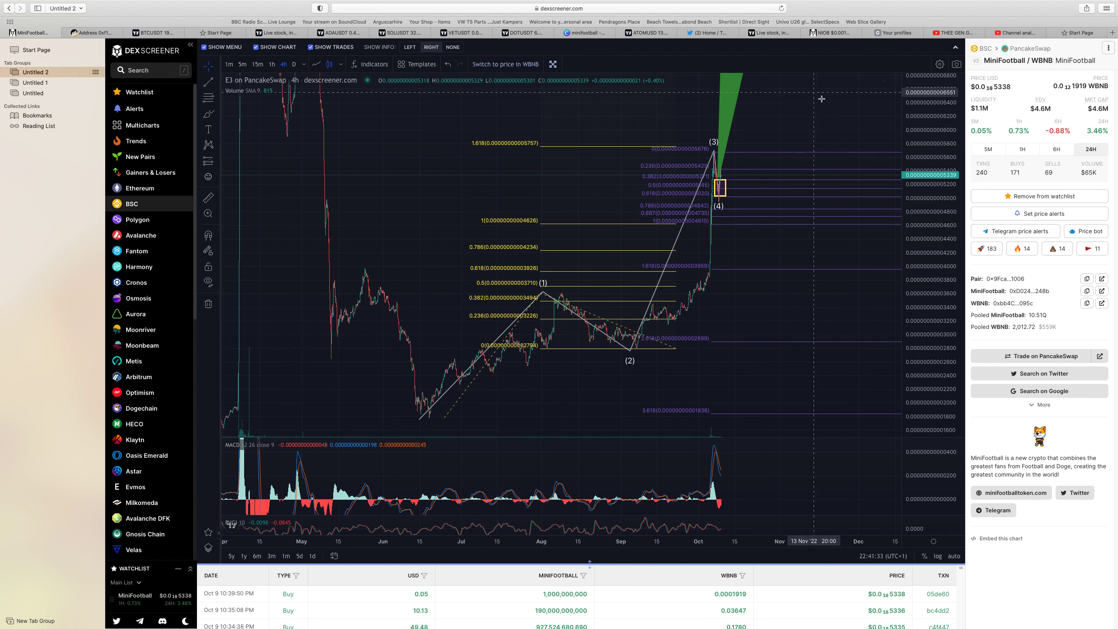
{"action": "left_click_drag", "start_coordinate": [921, 163], "coordinate": [921, 192]}
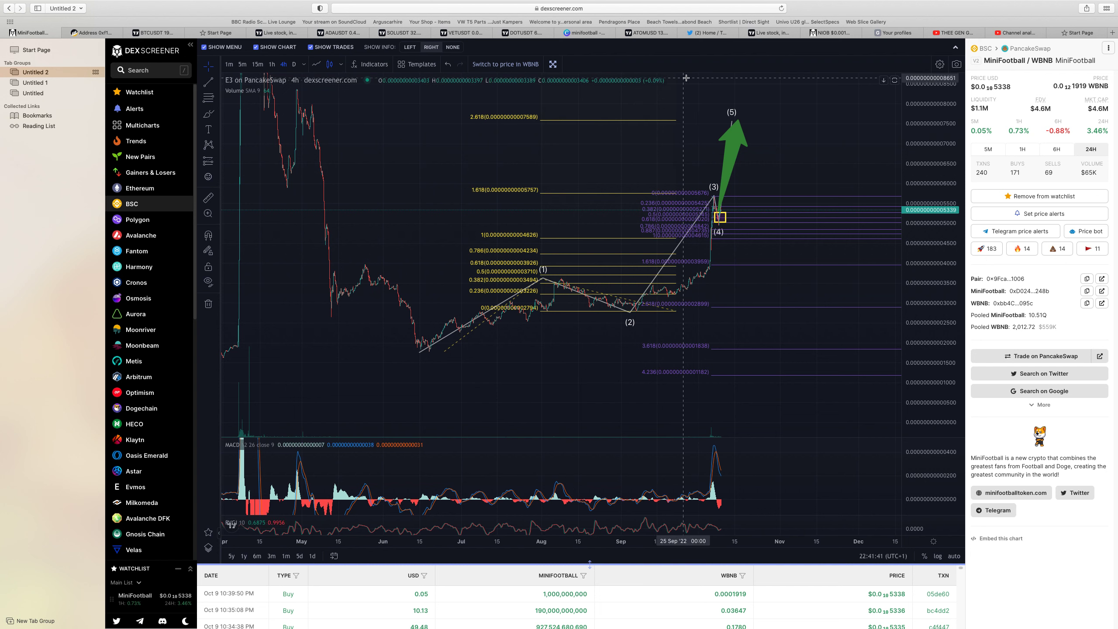
{"action": "scroll", "coordinate": [726, 145], "scroll_direction": "left", "scroll_amount": 3}
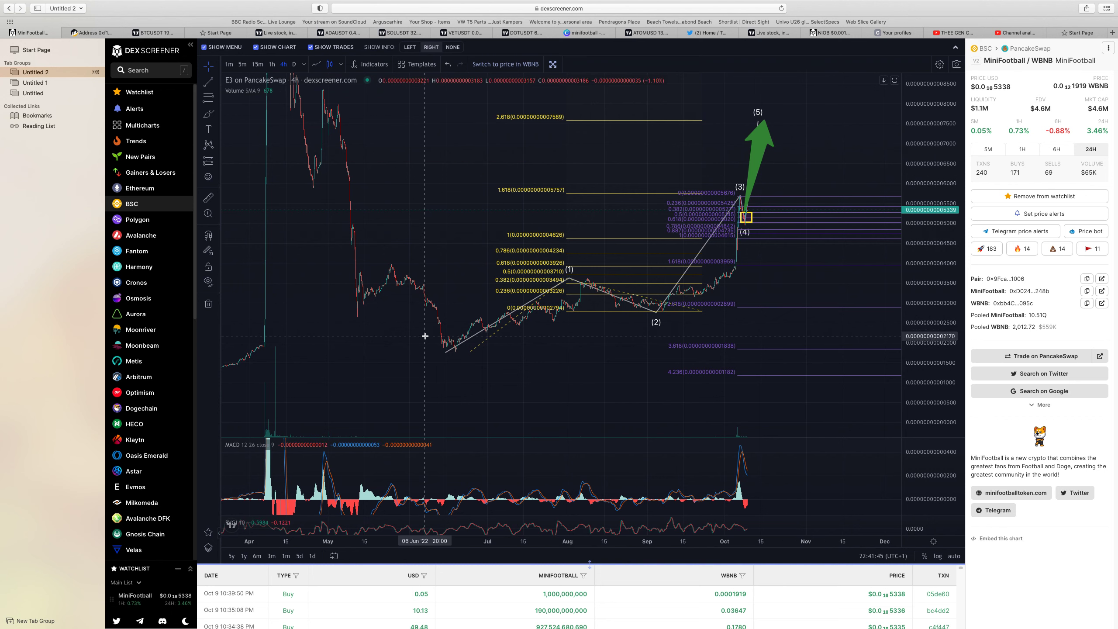
{"action": "scroll", "coordinate": [429, 334], "scroll_direction": "down", "scroll_amount": 5}
{"action": "scroll", "coordinate": [571, 348], "scroll_direction": "left", "scroll_amount": 4}
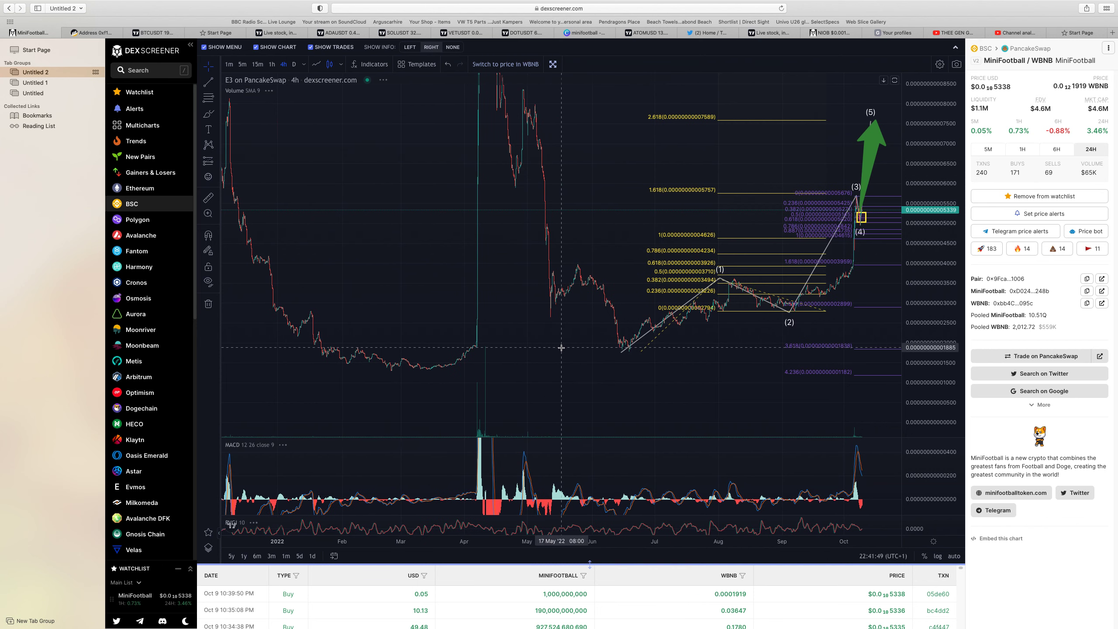
{"action": "scroll", "coordinate": [560, 348], "scroll_direction": "right", "scroll_amount": 4}
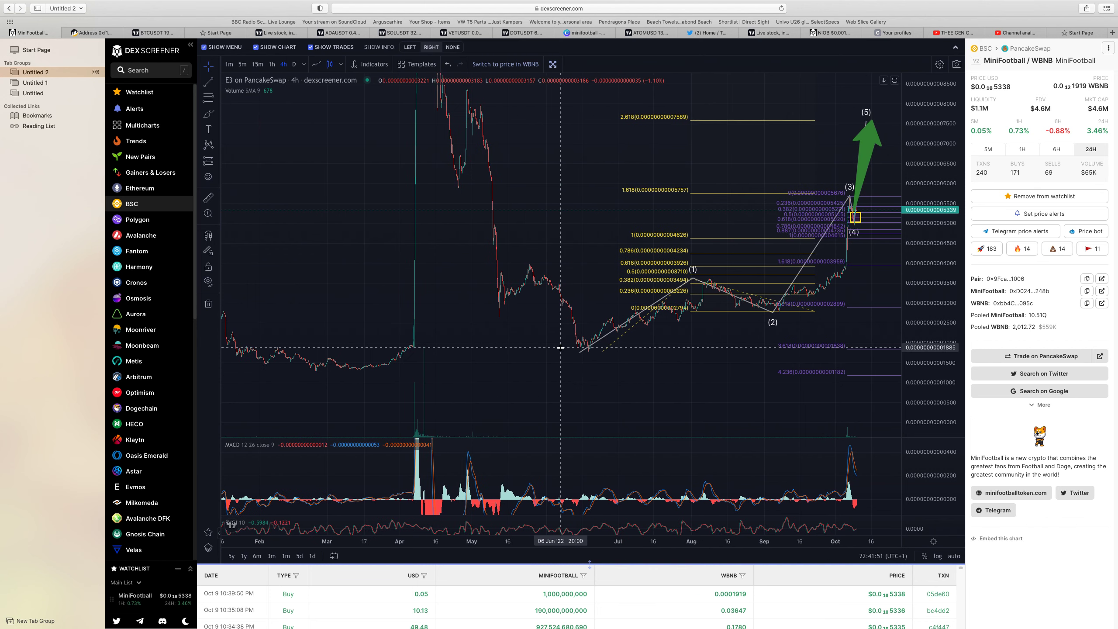
{"action": "scroll", "coordinate": [560, 347], "scroll_direction": "down", "scroll_amount": 6}
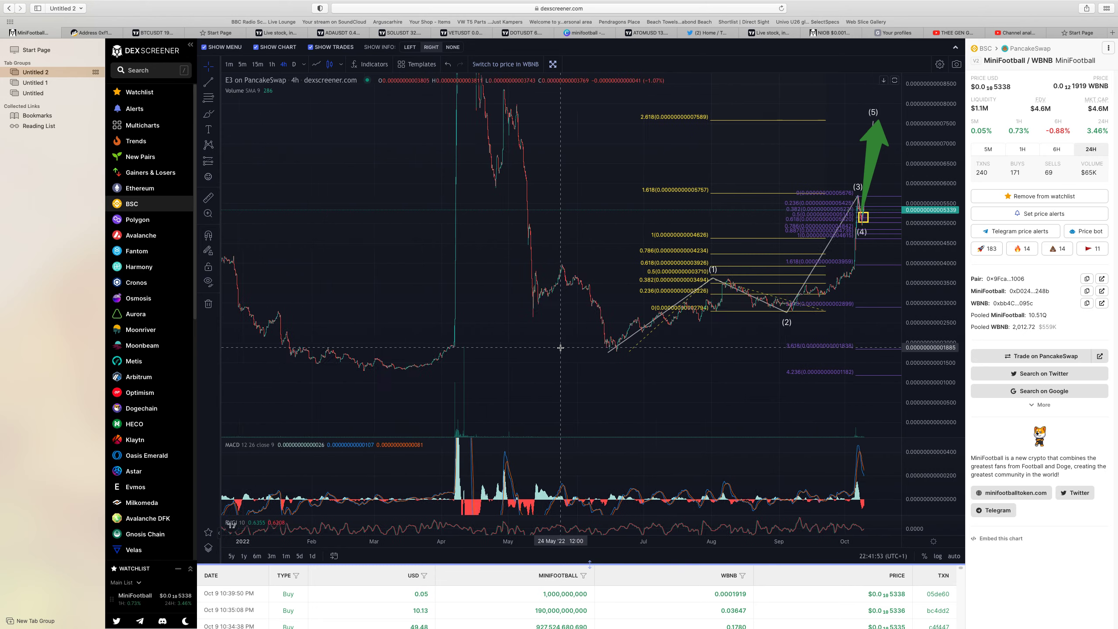
{"action": "scroll", "coordinate": [561, 348], "scroll_direction": "left", "scroll_amount": 2}
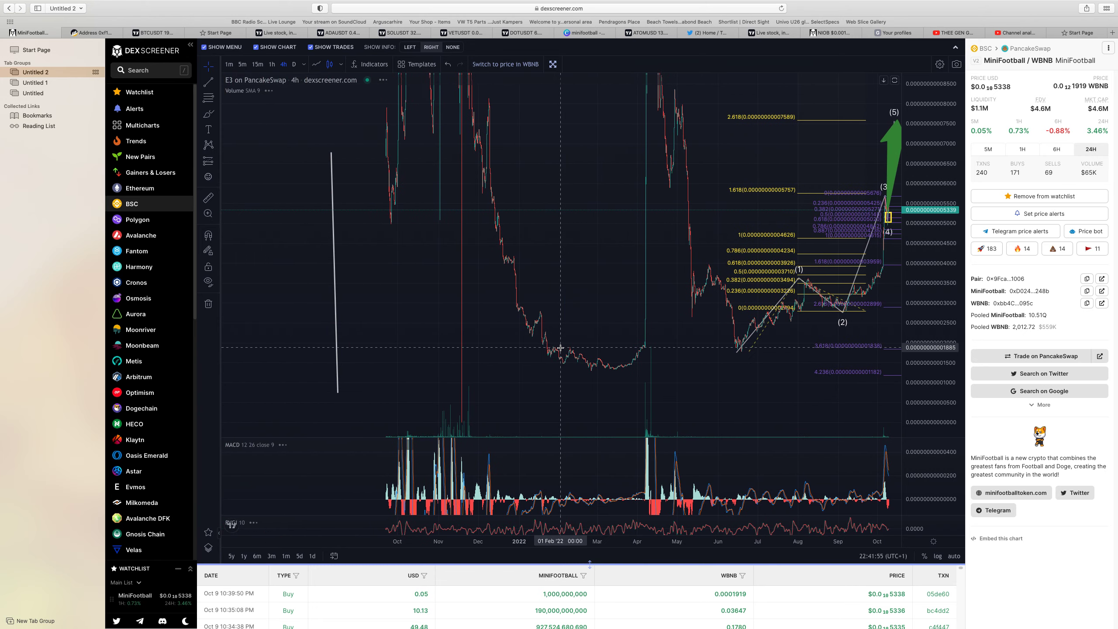
{"action": "scroll", "coordinate": [671, 378], "scroll_direction": "up", "scroll_amount": 4}
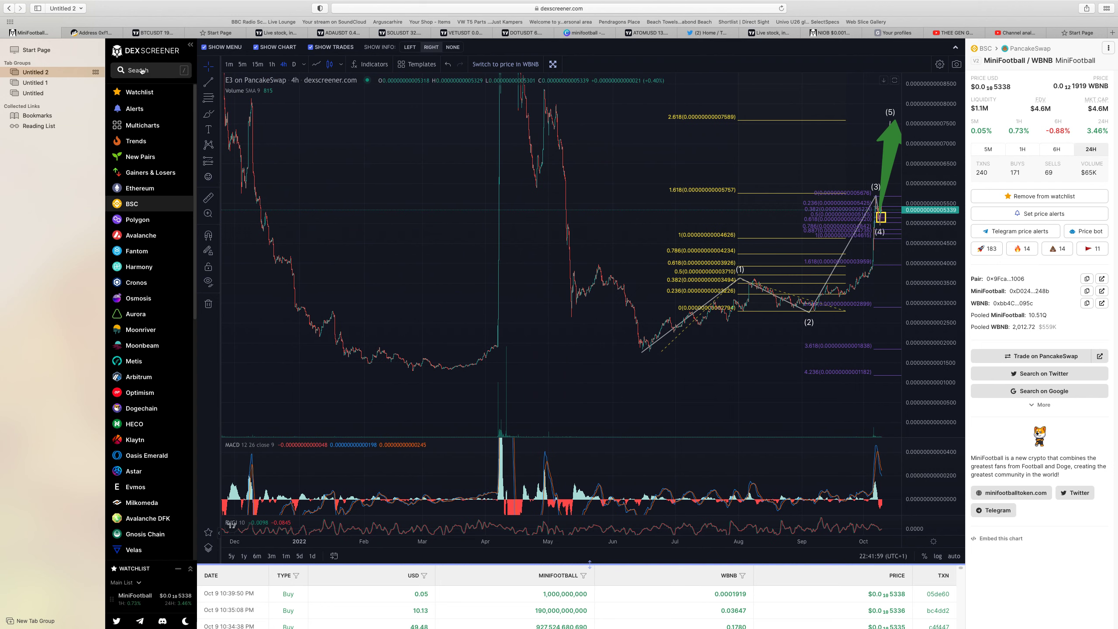
Draw a descending trend line from the earlier highs down to the June low
{"action": "left_click", "coordinate": [208, 82]}
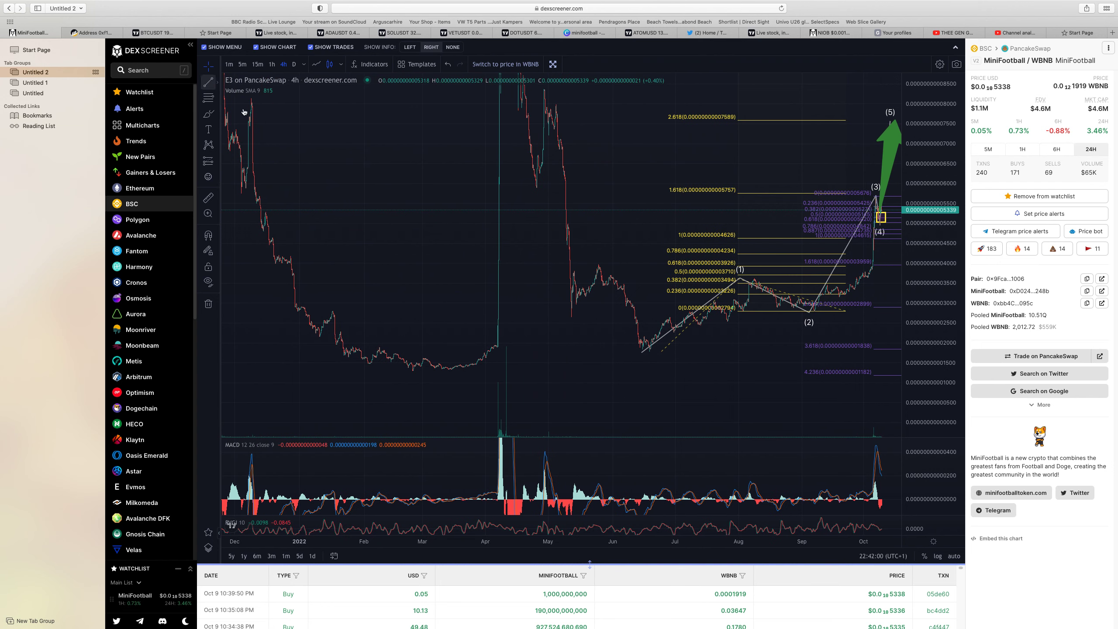
{"action": "left_click", "coordinate": [676, 353]}
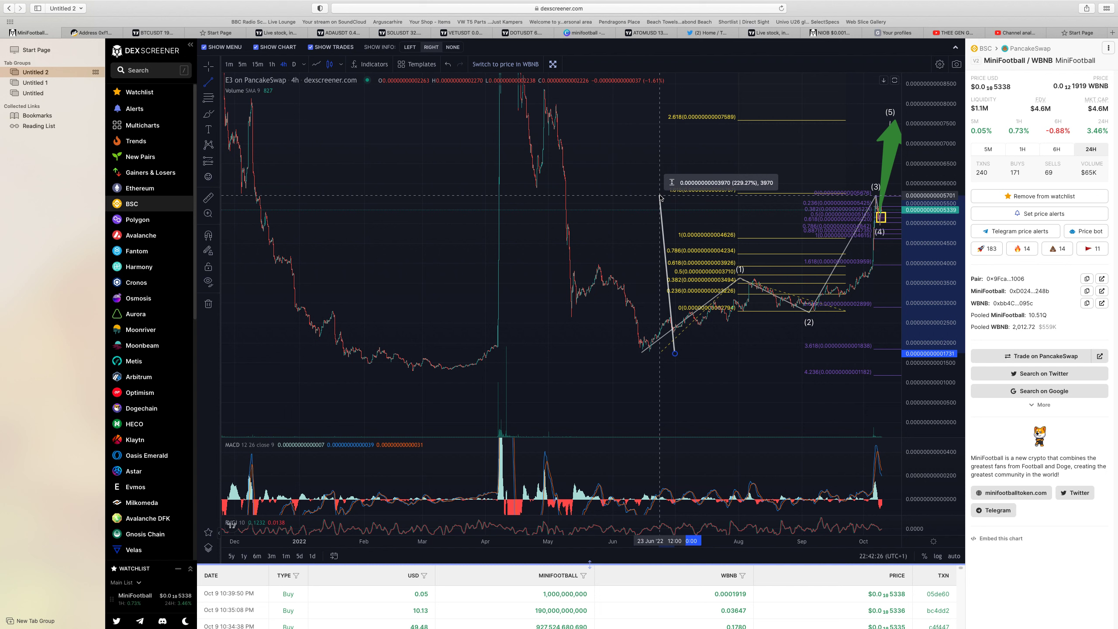
{"action": "scroll", "coordinate": [660, 198], "scroll_direction": "down", "scroll_amount": 10}
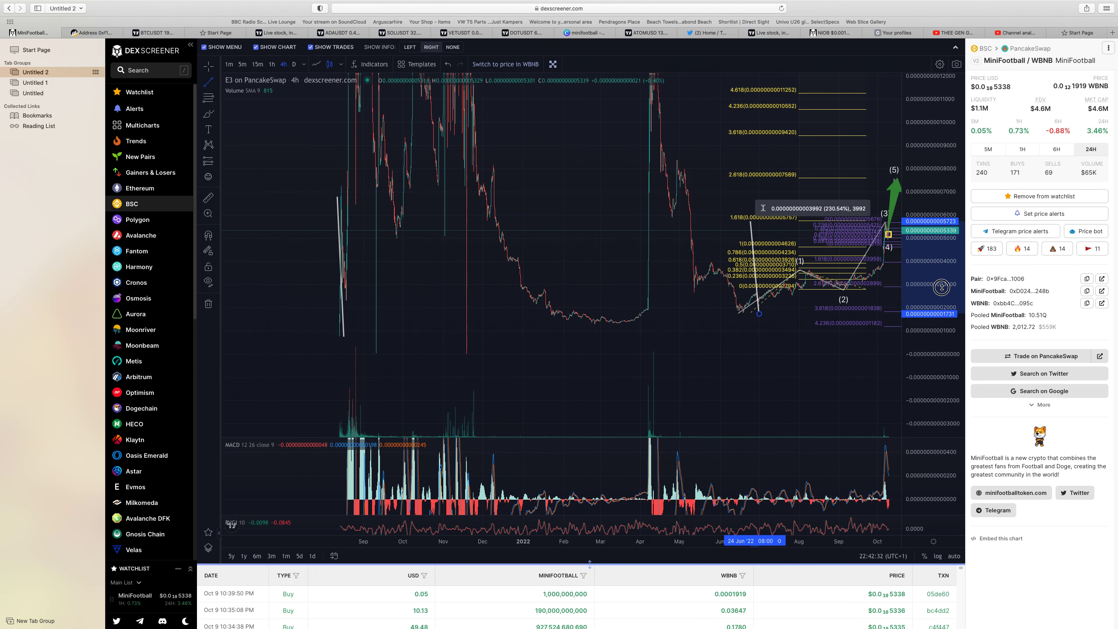
{"action": "left_click", "coordinate": [289, 76]}
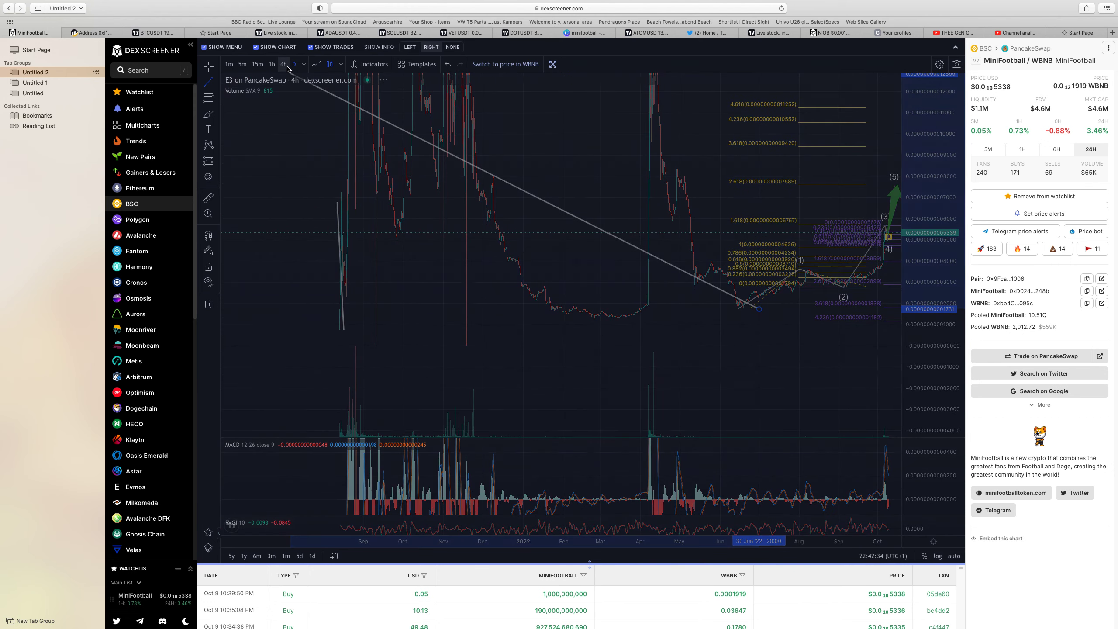
On 1D candles, extend the line from the recent lows to the all-time high, about +4387%
{"action": "left_click", "coordinate": [214, 70]}
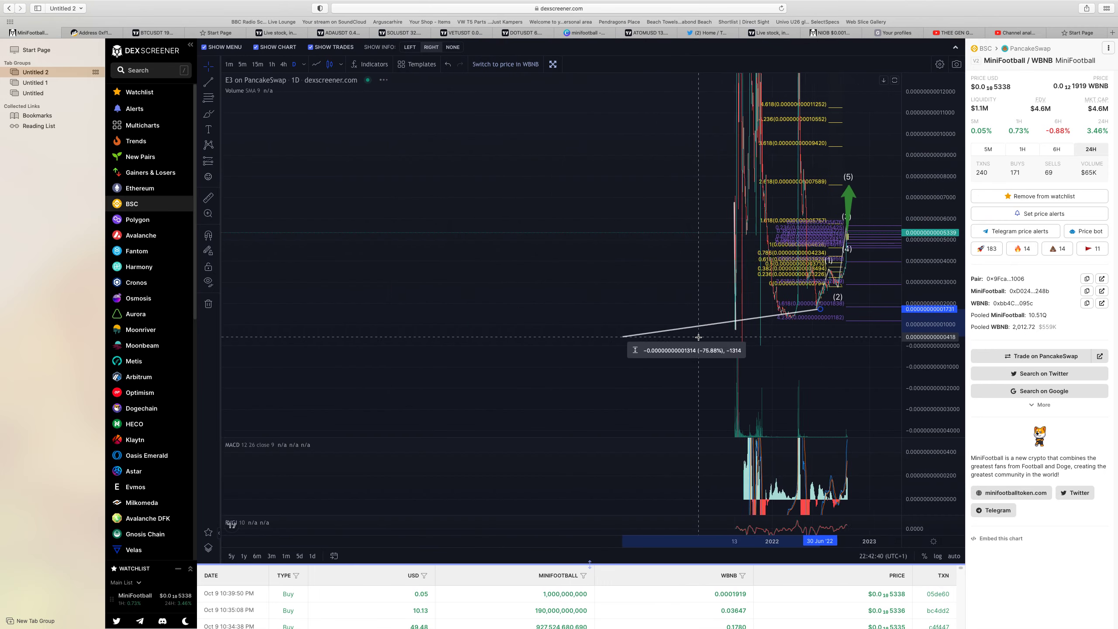
{"action": "scroll", "coordinate": [698, 337], "scroll_direction": "up", "scroll_amount": 5}
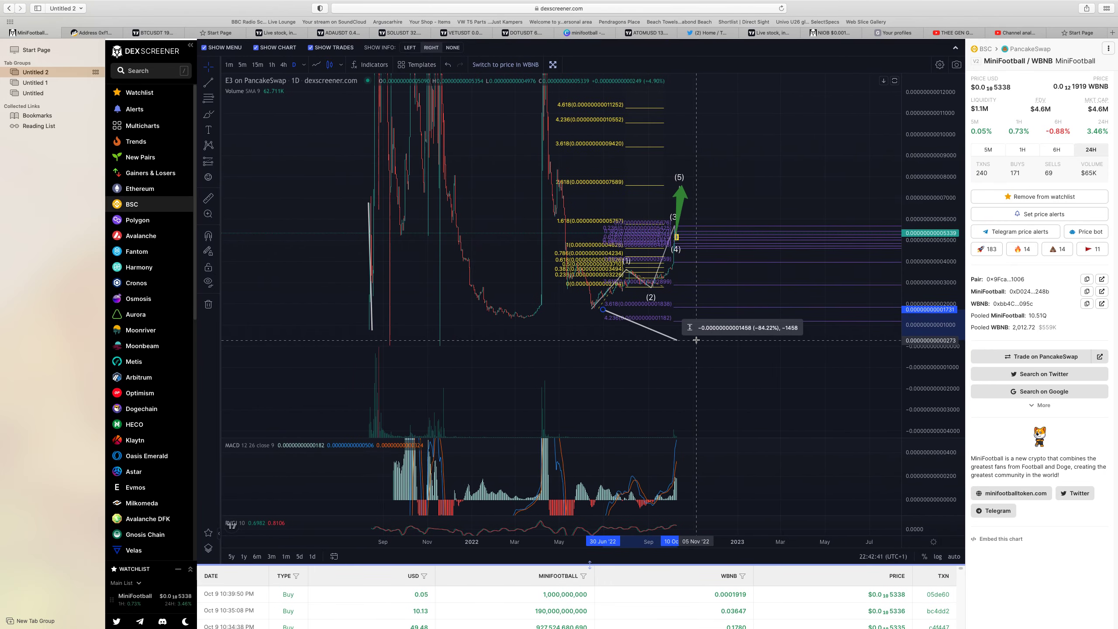
{"action": "left_click", "coordinate": [861, 243]}
{"action": "left_click_drag", "start_coordinate": [933, 309], "coordinate": [940, 359]}
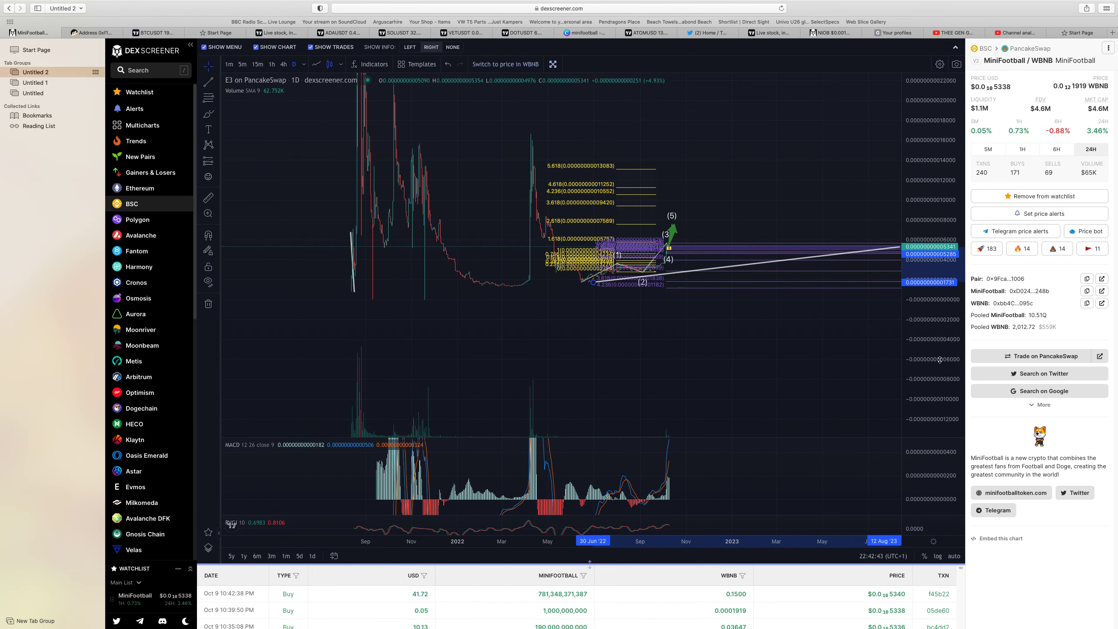
{"action": "left_click_drag", "start_coordinate": [900, 247], "coordinate": [883, 227]}
{"action": "left_click_drag", "start_coordinate": [936, 308], "coordinate": [936, 434]}
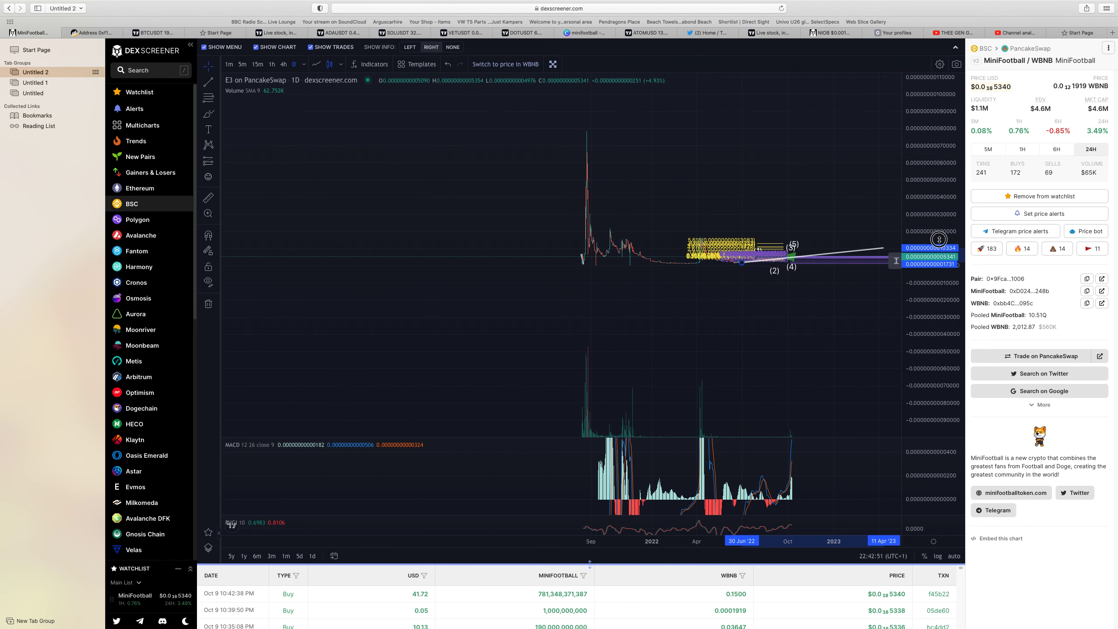
{"action": "left_click_drag", "start_coordinate": [883, 245], "coordinate": [731, 135]}
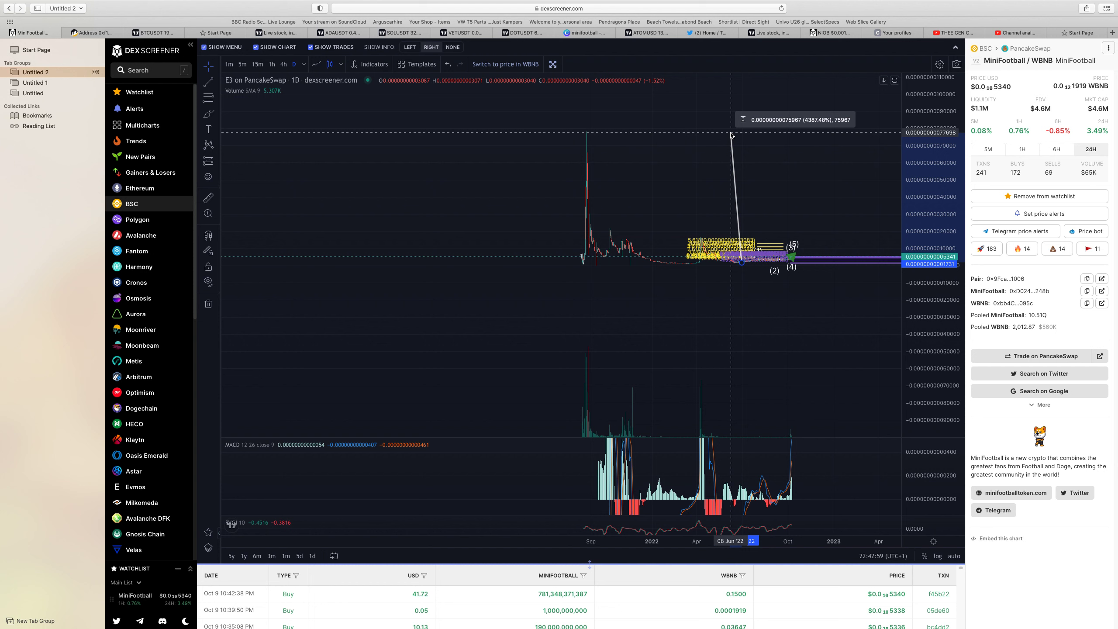
Fix the trend line's end at about −747.65% and stretch the price scale taller
{"action": "scroll", "coordinate": [731, 135], "scroll_direction": "up", "scroll_amount": 10}
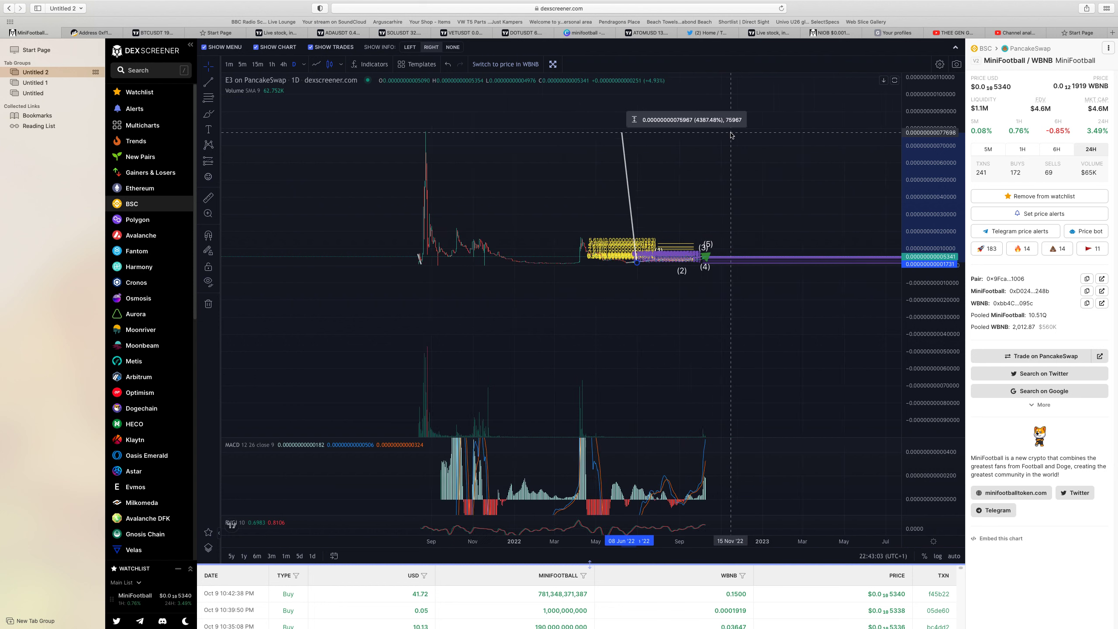
{"action": "scroll", "coordinate": [731, 135], "scroll_direction": "up", "scroll_amount": 5}
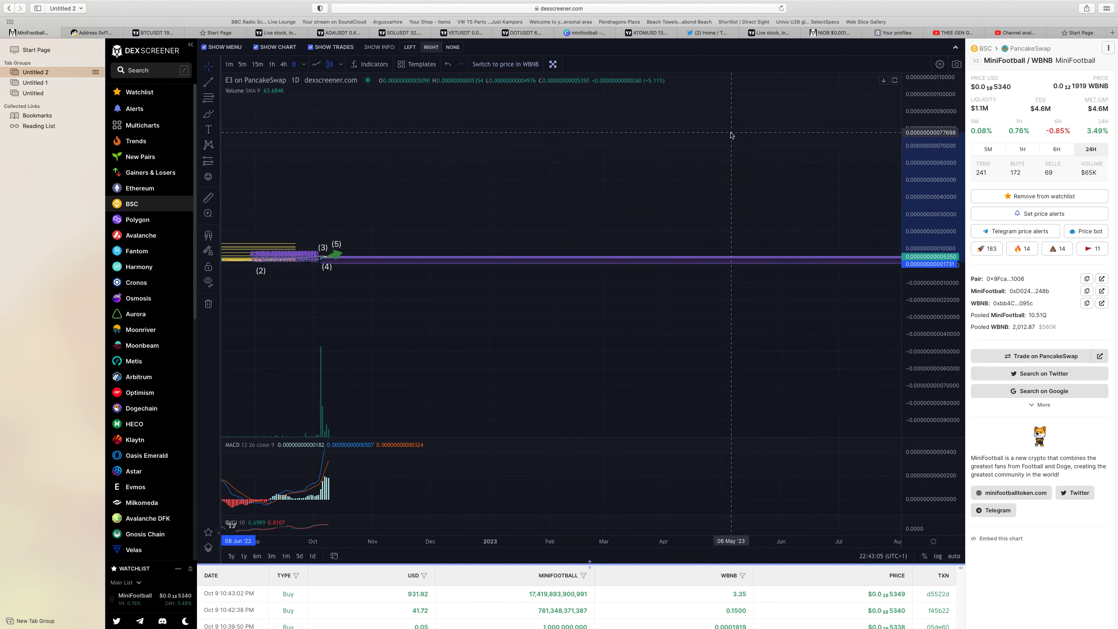
{"action": "scroll", "coordinate": [731, 135], "scroll_direction": "down", "scroll_amount": 6}
{"action": "scroll", "coordinate": [731, 135], "scroll_direction": "down", "scroll_amount": 1}
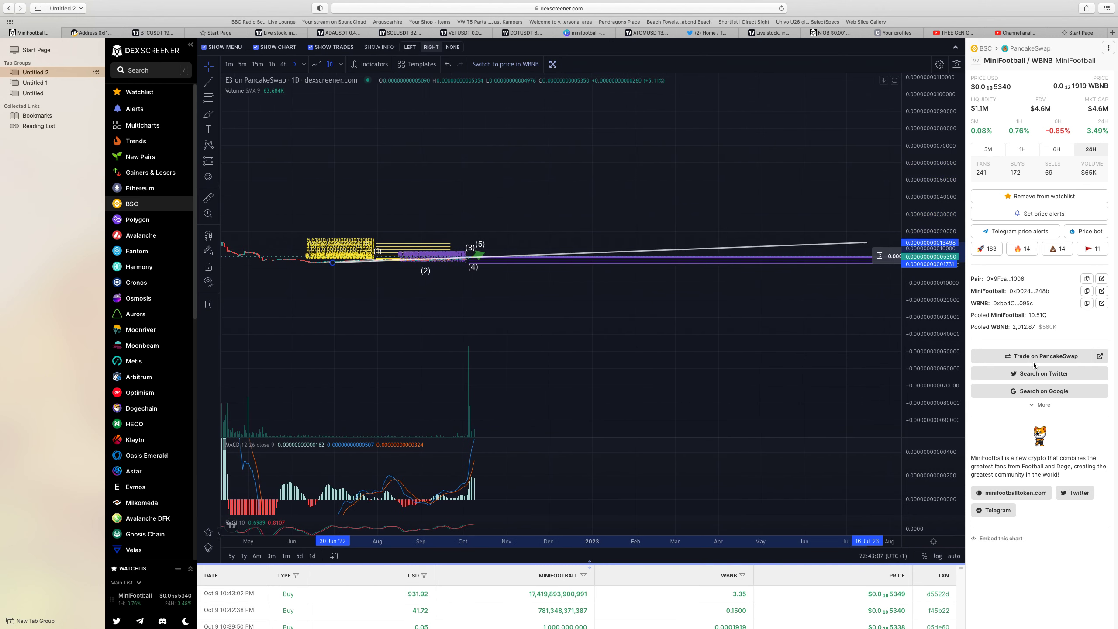
{"action": "left_click", "coordinate": [744, 285]}
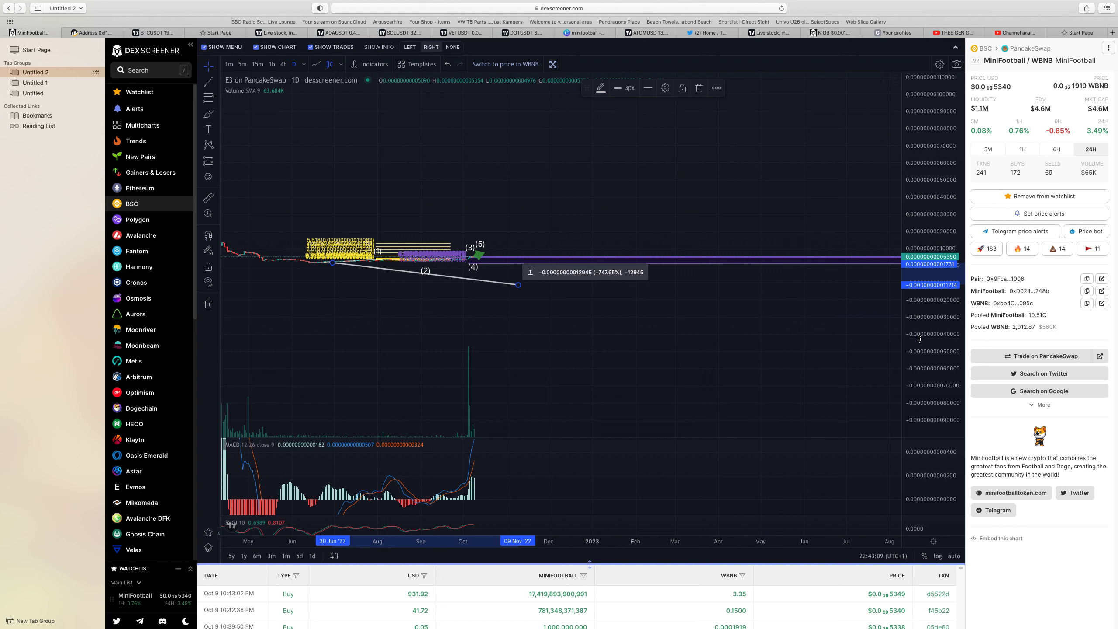
{"action": "left_click_drag", "start_coordinate": [919, 340], "coordinate": [946, 154]}
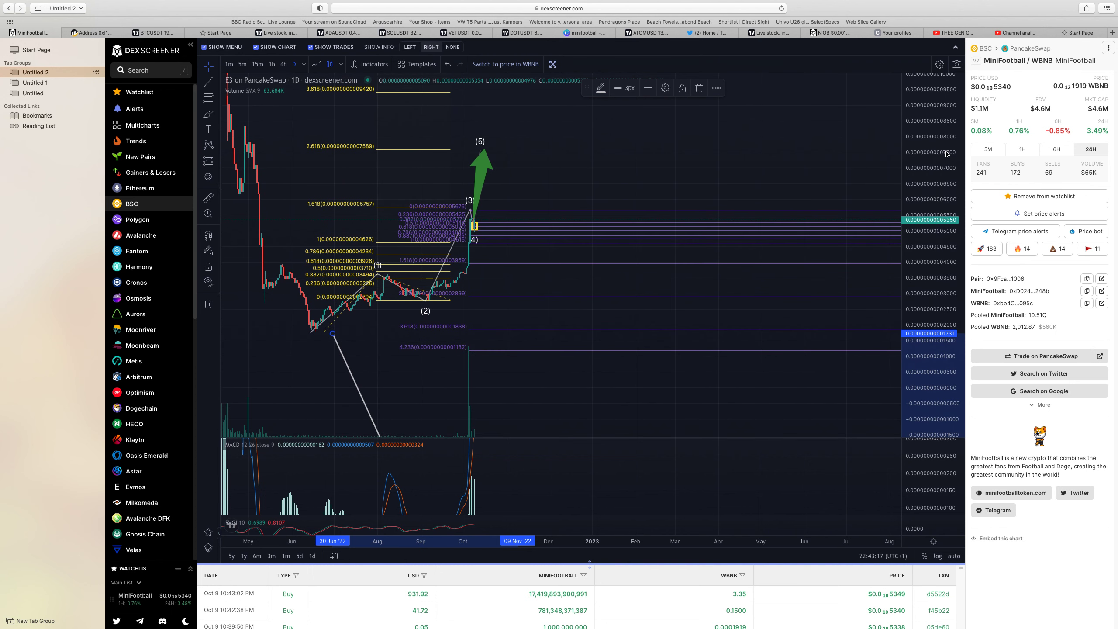